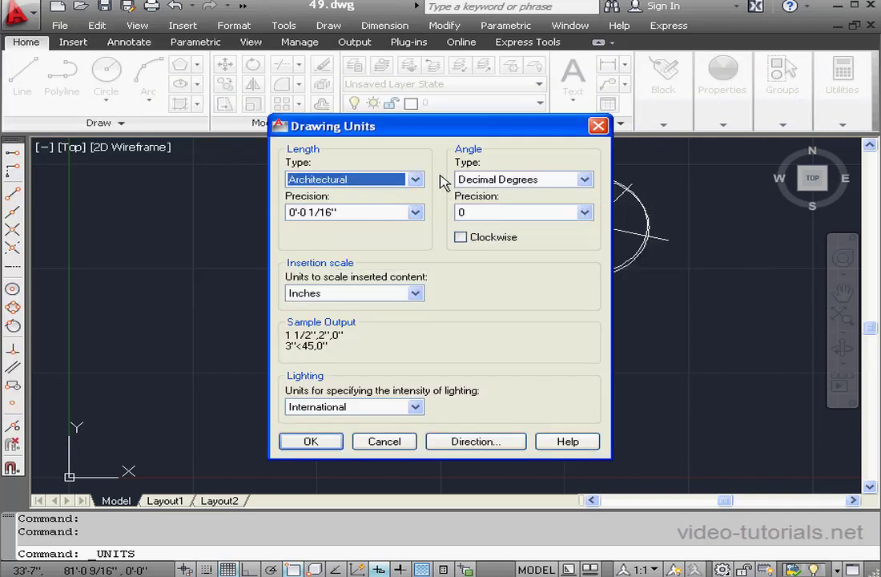
Review the available length types in the drawing units settings and close the dialog without changing anything.
{"action": "left_click", "coordinate": [415, 180]}
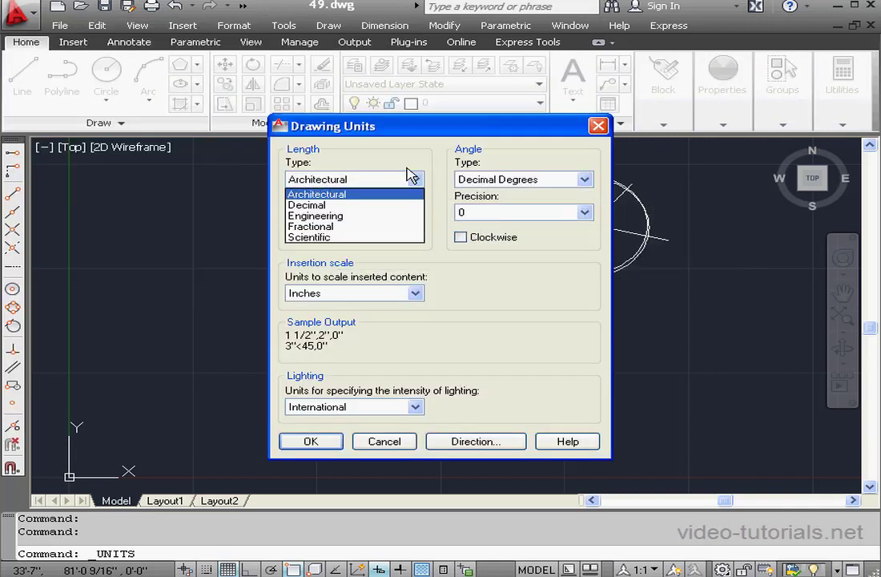
{"action": "left_click", "coordinate": [361, 194]}
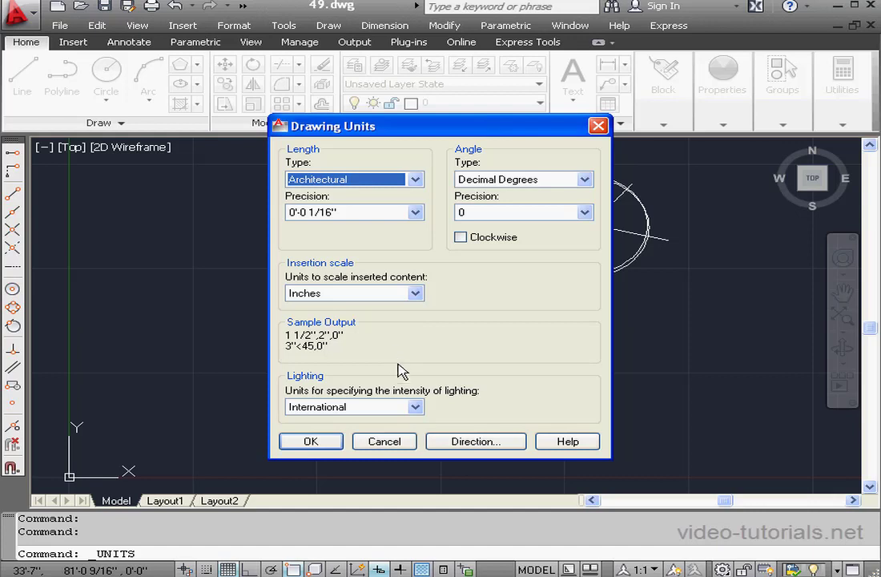
{"action": "left_click", "coordinate": [384, 441]}
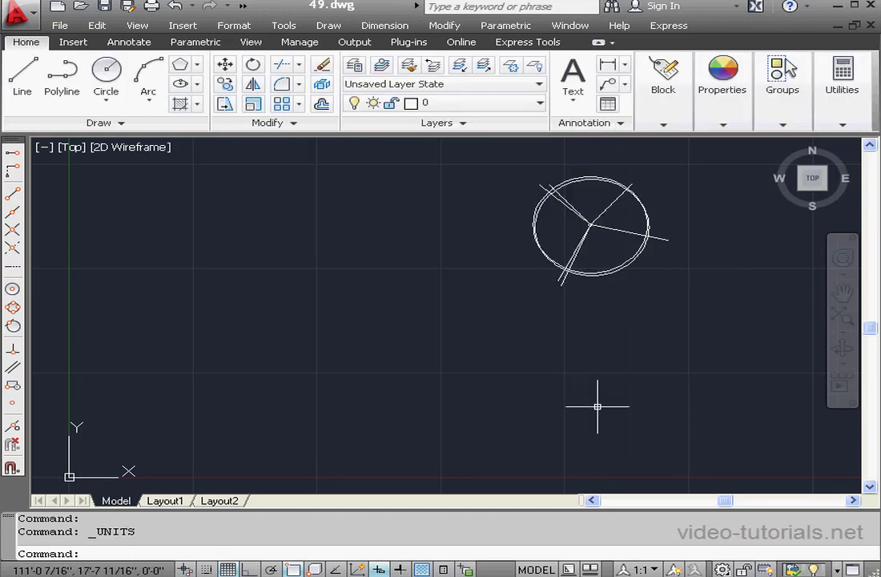
Check the radius of the tree symbol's circle at its right quadrant grip and clear the selection.
{"action": "left_click", "coordinate": [633, 264]}
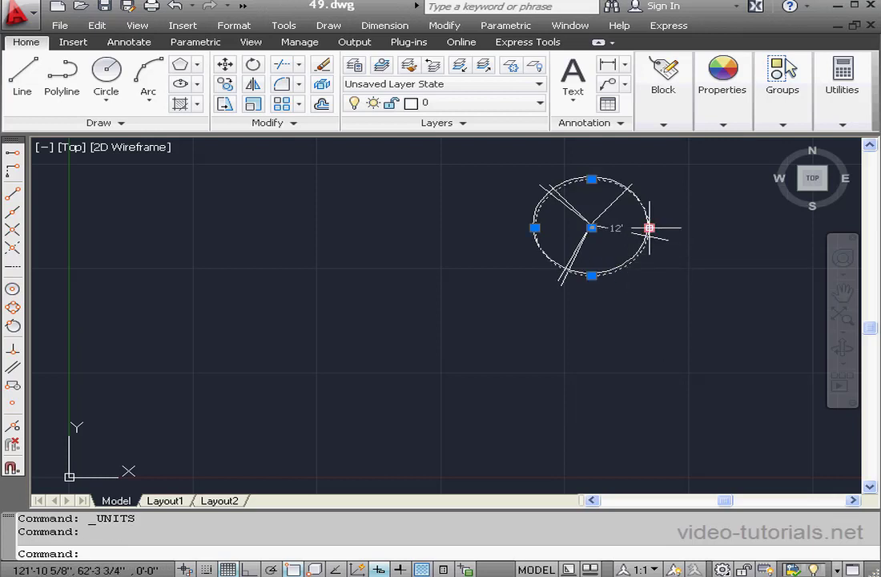
{"action": "right_click", "coordinate": [672, 218]}
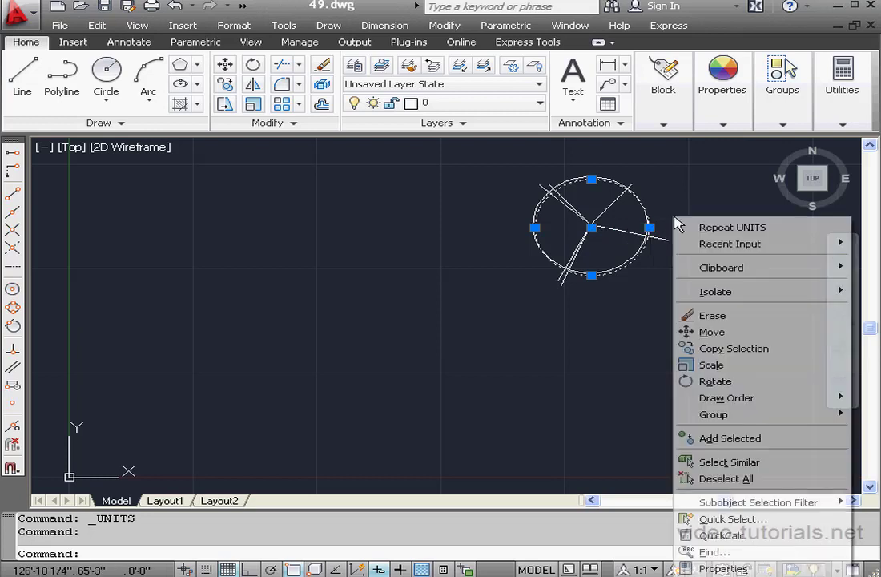
{"action": "left_click", "coordinate": [726, 478]}
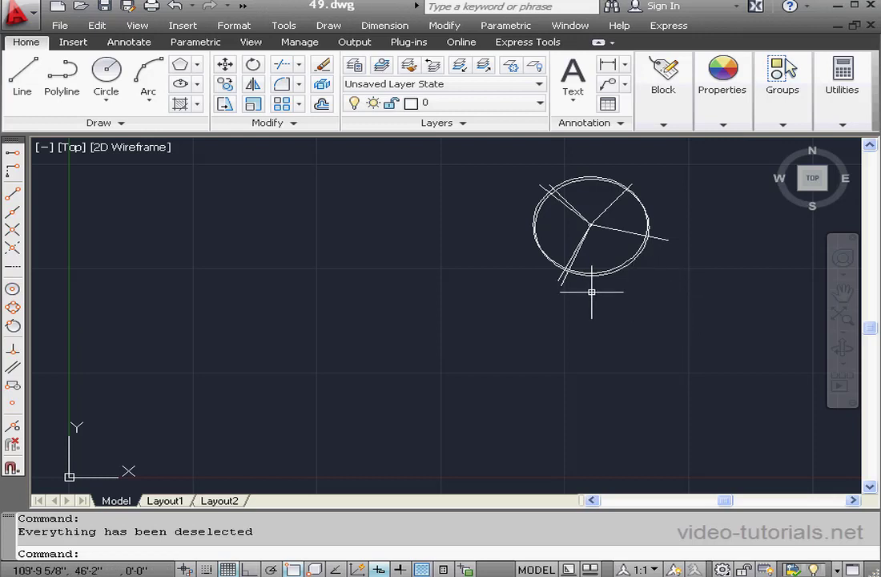
Start a block definition named "Evergreen tree" with its base point at the centre of the tree symbol.
{"action": "left_click", "coordinate": [71, 46]}
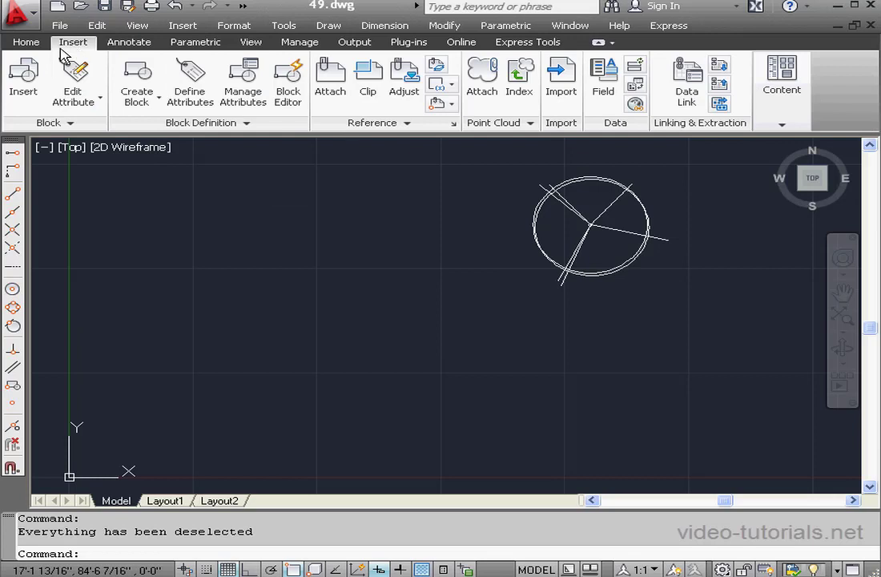
{"action": "left_click", "coordinate": [136, 87]}
{"action": "mouse_move", "coordinate": [416, 135]}
{"action": "left_mouse_down"}
{"action": "mouse_move", "coordinate": [316, 175]}
{"action": "mouse_move", "coordinate": [314, 161]}
{"action": "left_mouse_up"}
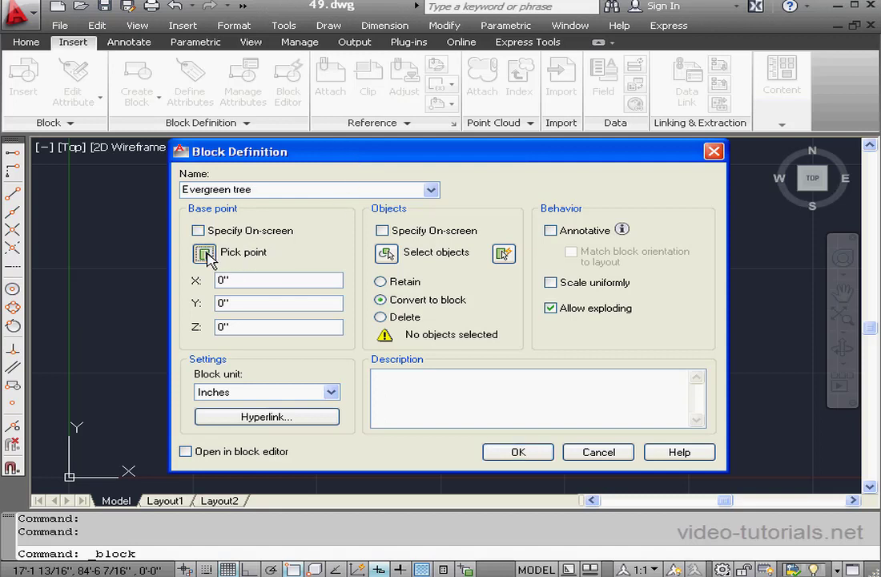
{"action": "left_click", "coordinate": [205, 254]}
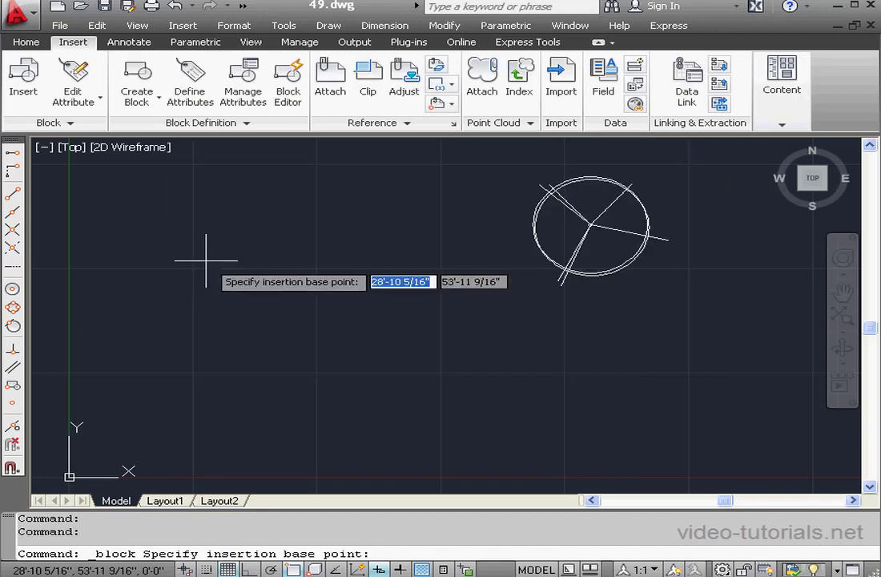
{"action": "left_click", "coordinate": [591, 226]}
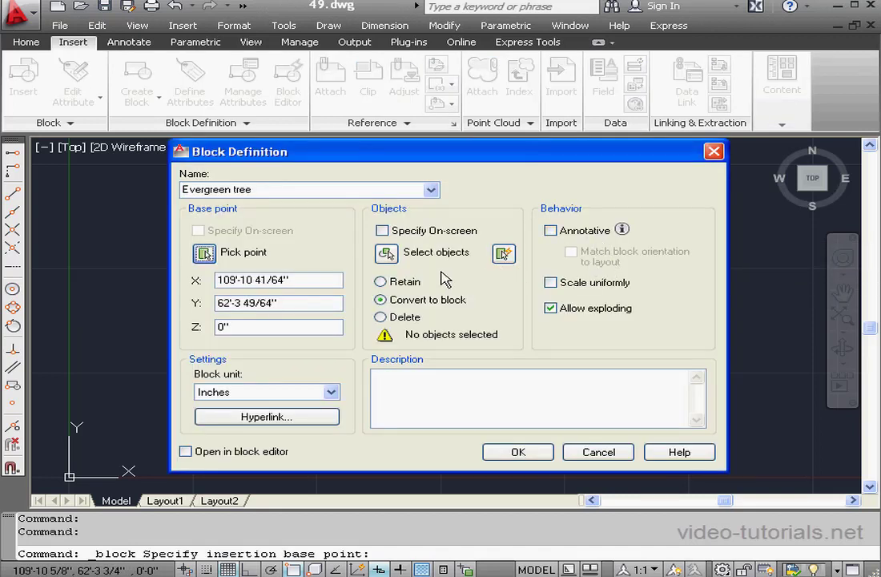
Select all objects of the tree symbol for the block, set them to Retain, and create the block.
{"action": "left_click", "coordinate": [387, 253]}
{"action": "left_click", "coordinate": [494, 168]}
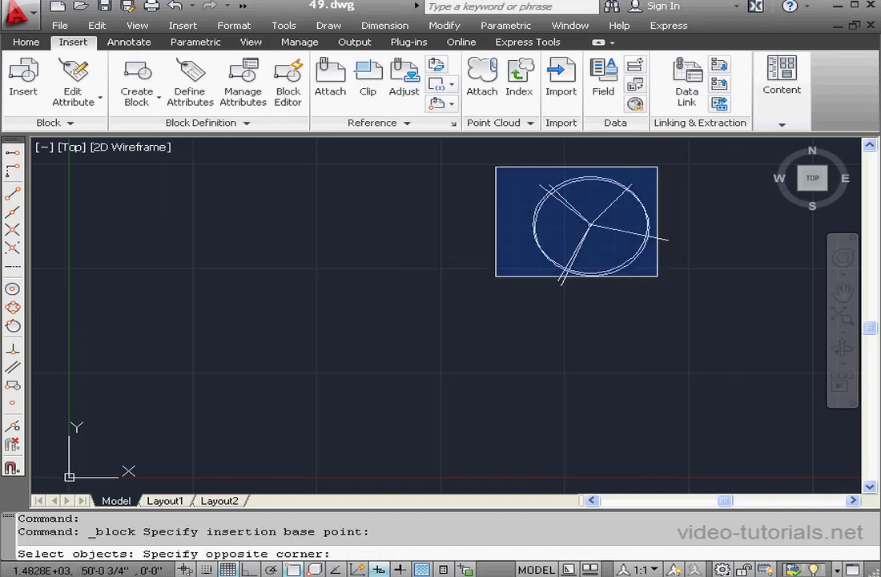
{"action": "left_click", "coordinate": [689, 301]}
{"action": "key", "text": "Return"}
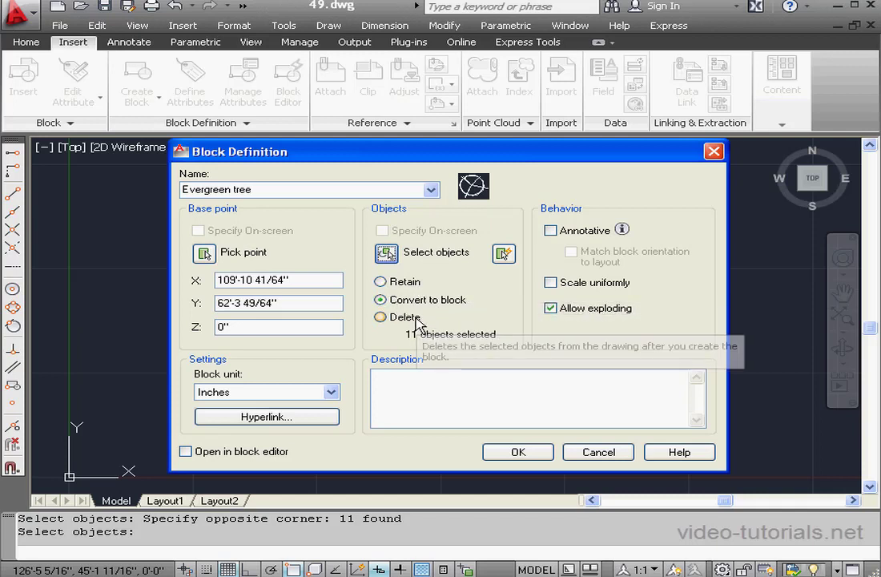
{"action": "left_click", "coordinate": [381, 282]}
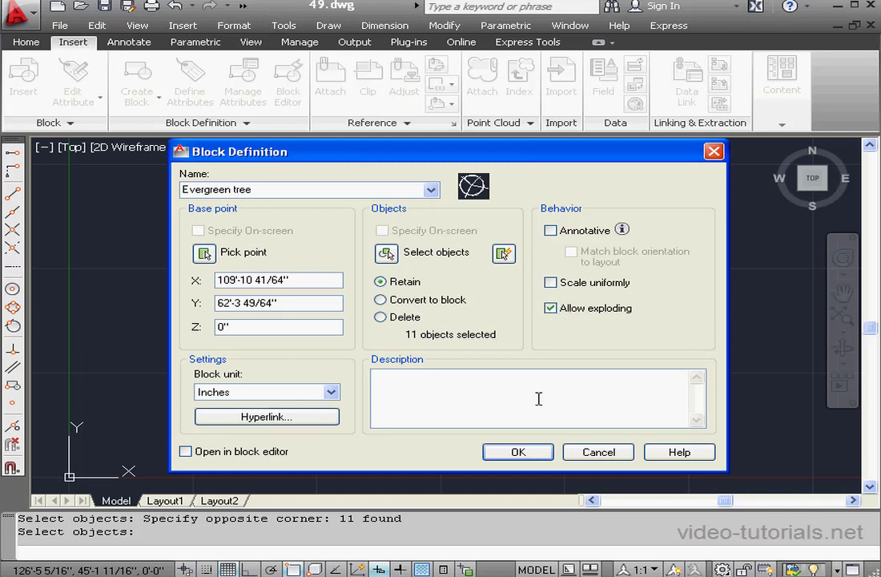
{"action": "left_click", "coordinate": [517, 452]}
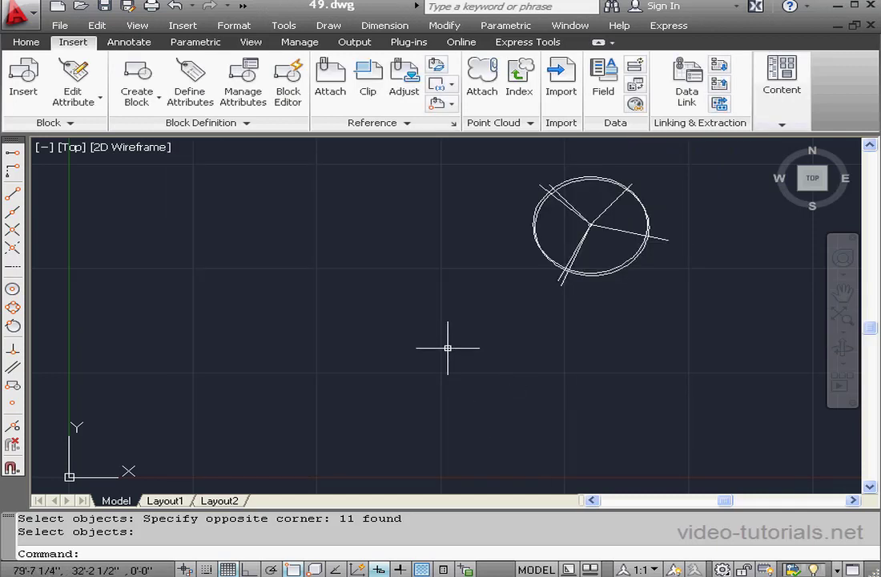
Insert the Evergreen tree block at uniform scale 1 and rotation 0, to the left of the original tree symbol.
{"action": "left_click", "coordinate": [28, 100]}
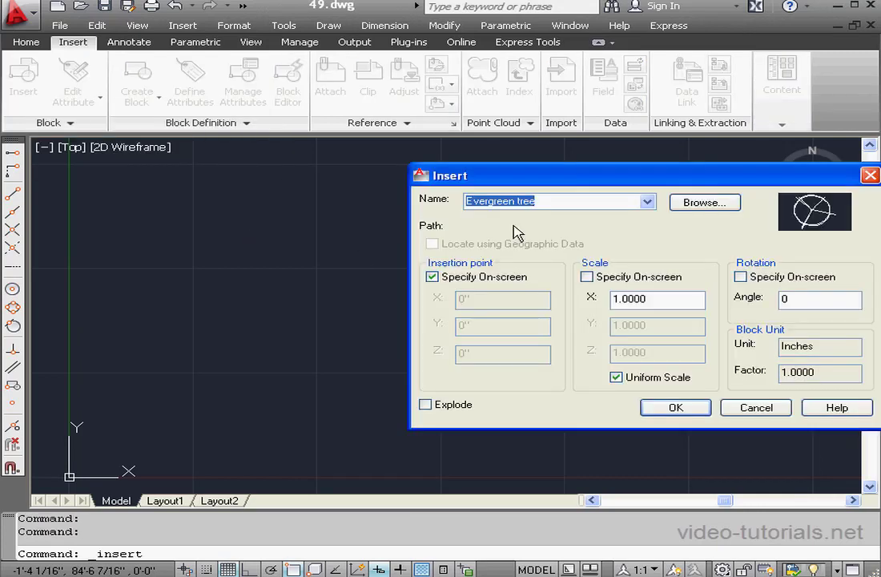
{"action": "left_click_drag", "start_coordinate": [604, 180], "coordinate": [336, 186]}
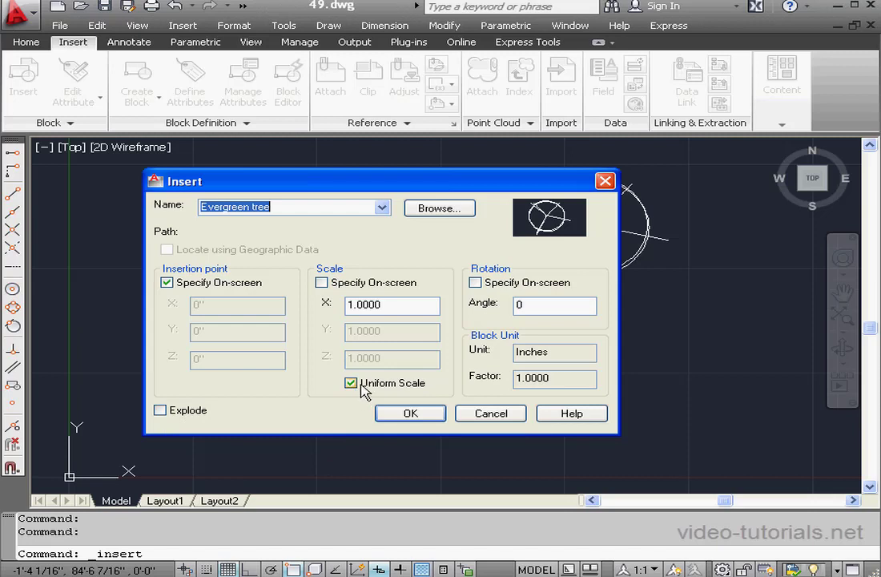
{"action": "double_click", "coordinate": [527, 303]}
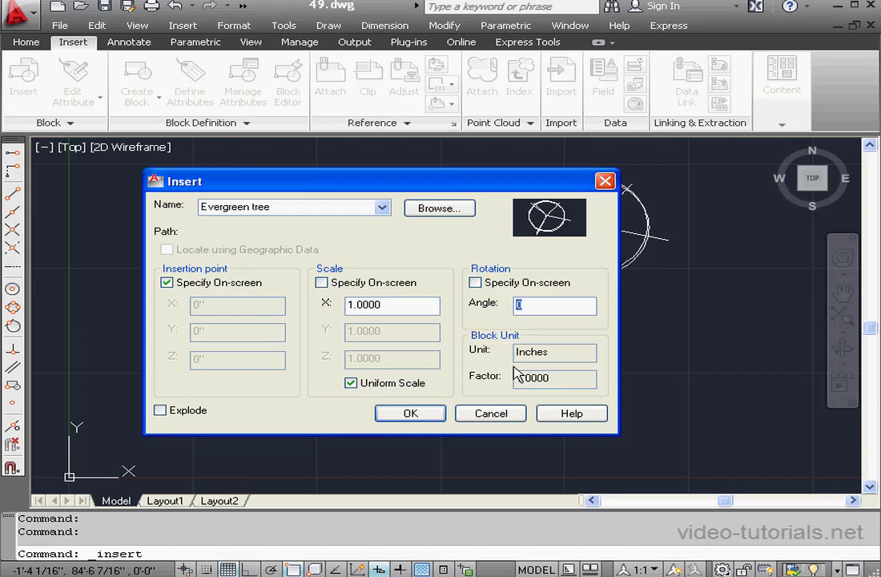
{"action": "left_click", "coordinate": [424, 415]}
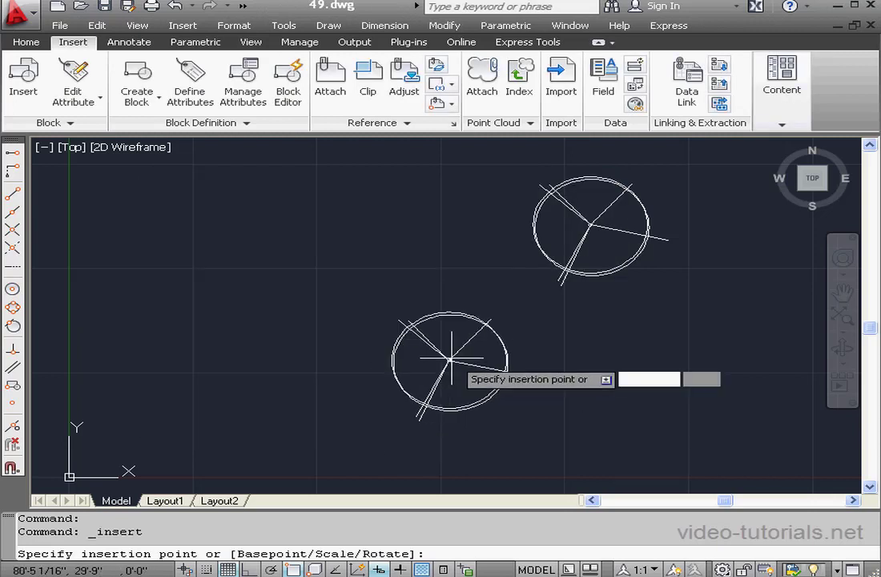
{"action": "left_click", "coordinate": [398, 222]}
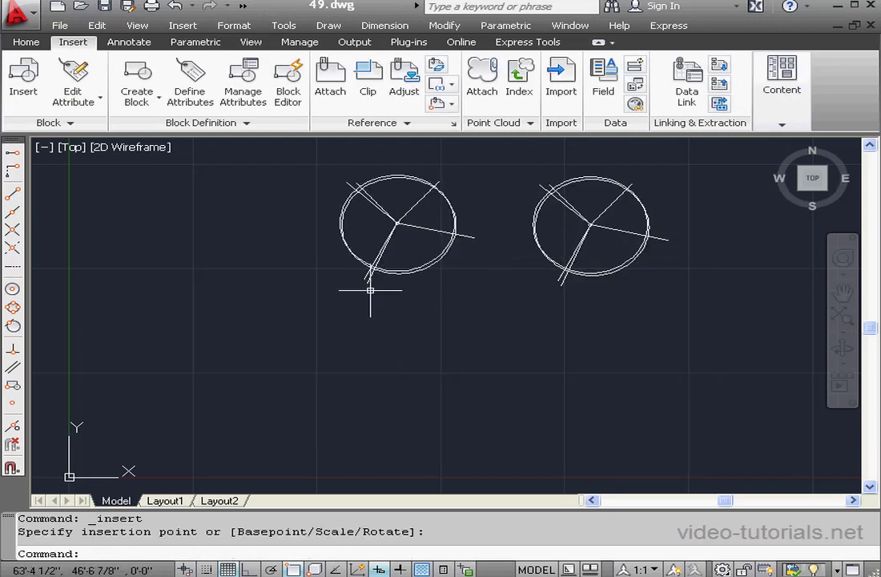
Insert another Evergreen tree block at a uniform scale of .75, to the left of the first inserted tree.
{"action": "left_click", "coordinate": [22, 80]}
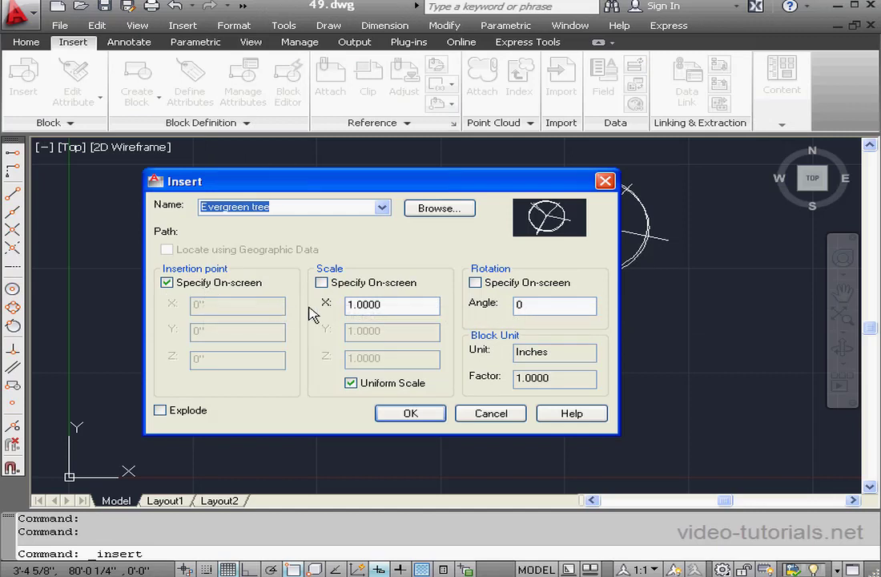
{"action": "left_click", "coordinate": [350, 383]}
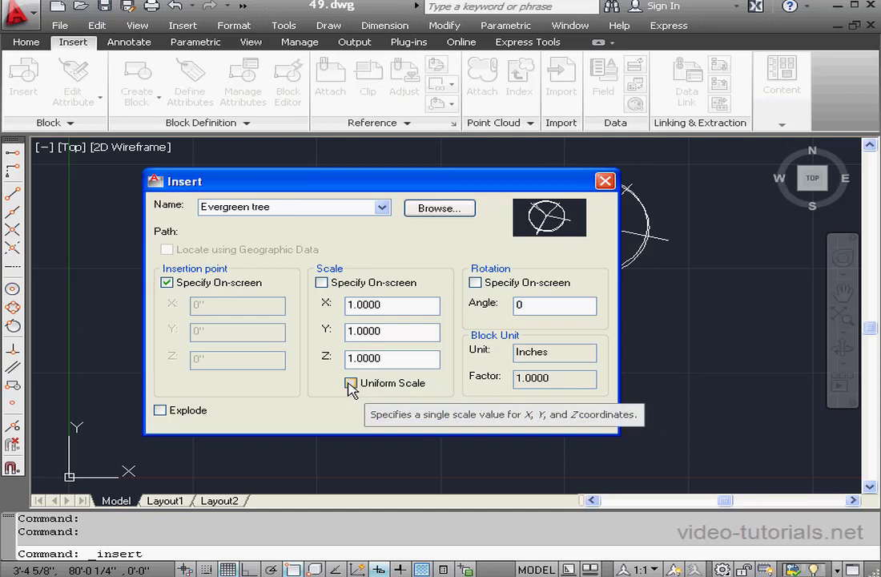
{"action": "left_click", "coordinate": [350, 383]}
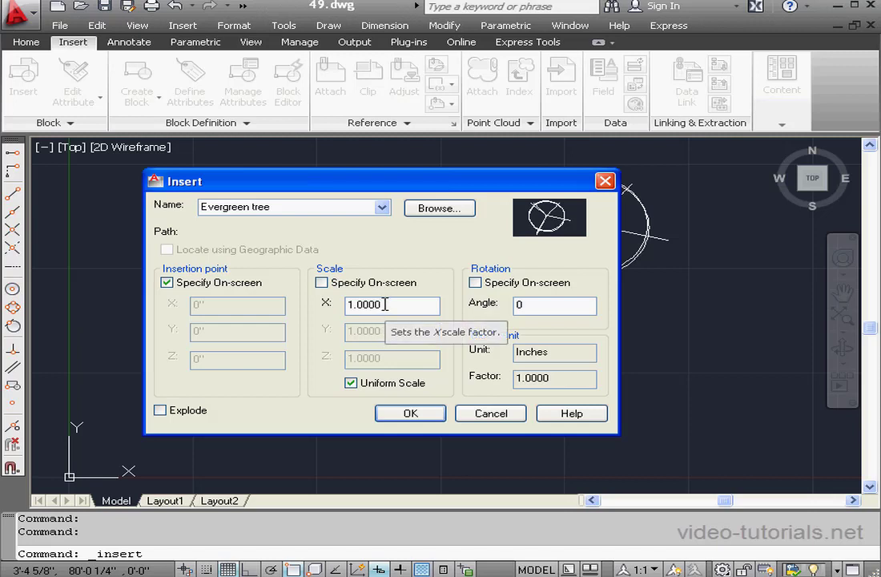
{"action": "left_click_drag", "start_coordinate": [390, 305], "coordinate": [344, 308]}
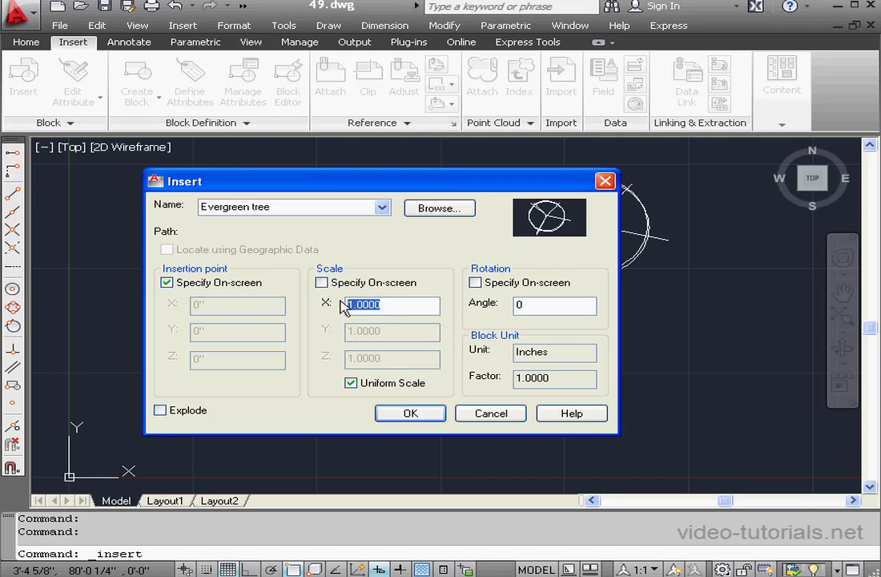
{"action": "type", "text": ".75"}
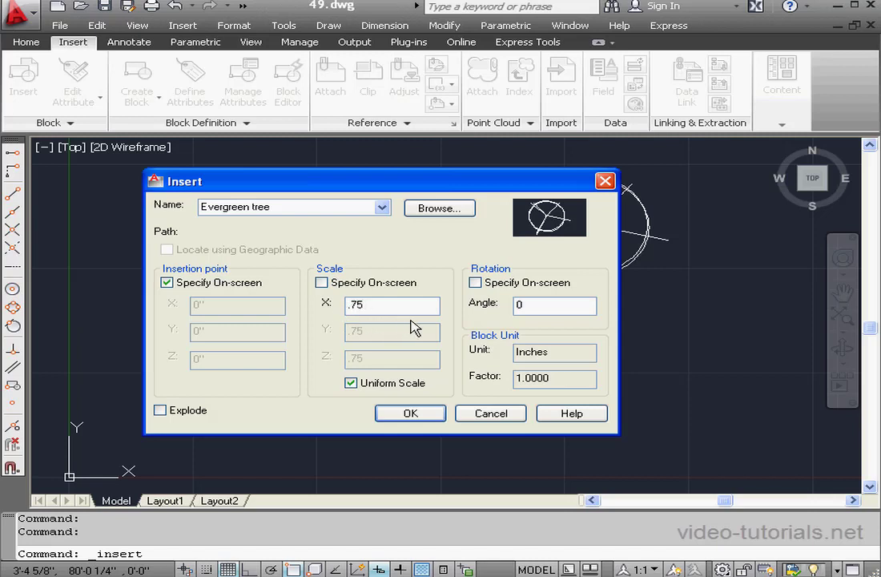
{"action": "left_click", "coordinate": [427, 413]}
{"action": "left_click", "coordinate": [275, 206]}
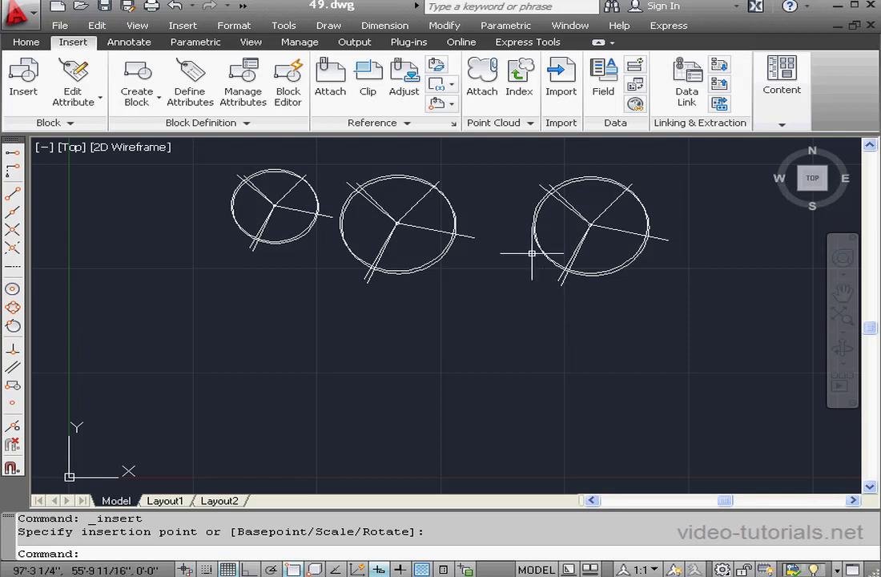
Scale all objects of the original tree symbol by a factor of 1/12 about its centre.
{"action": "left_click", "coordinate": [510, 159]}
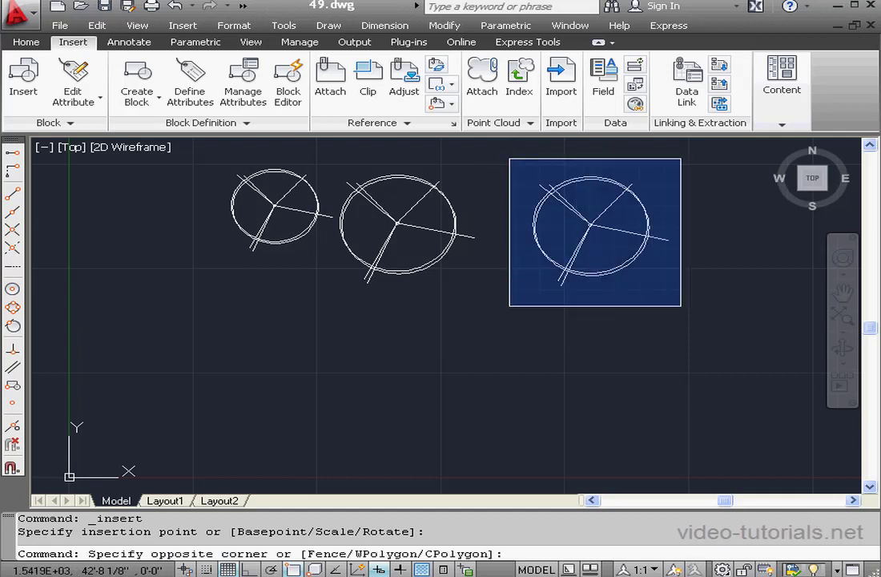
{"action": "left_click", "coordinate": [681, 306]}
{"action": "right_click", "coordinate": [678, 212]}
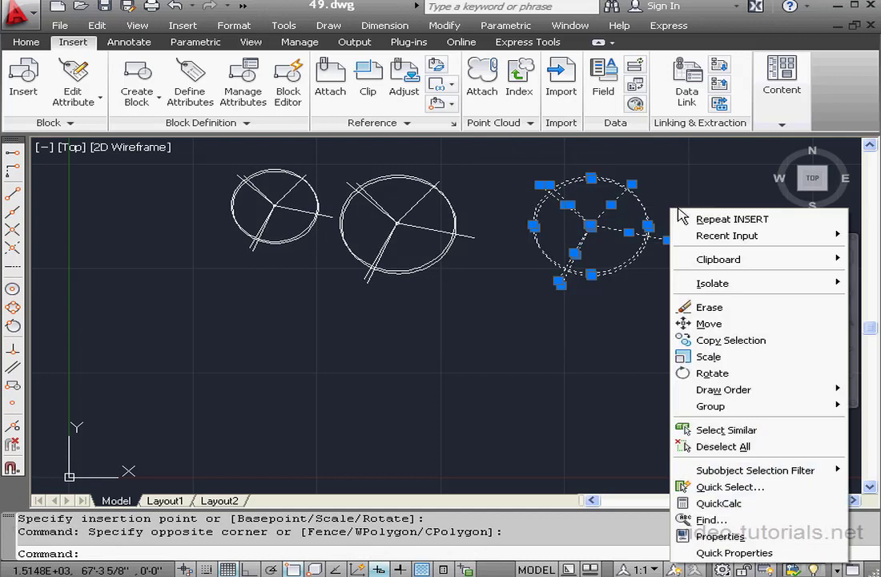
{"action": "left_click", "coordinate": [691, 357]}
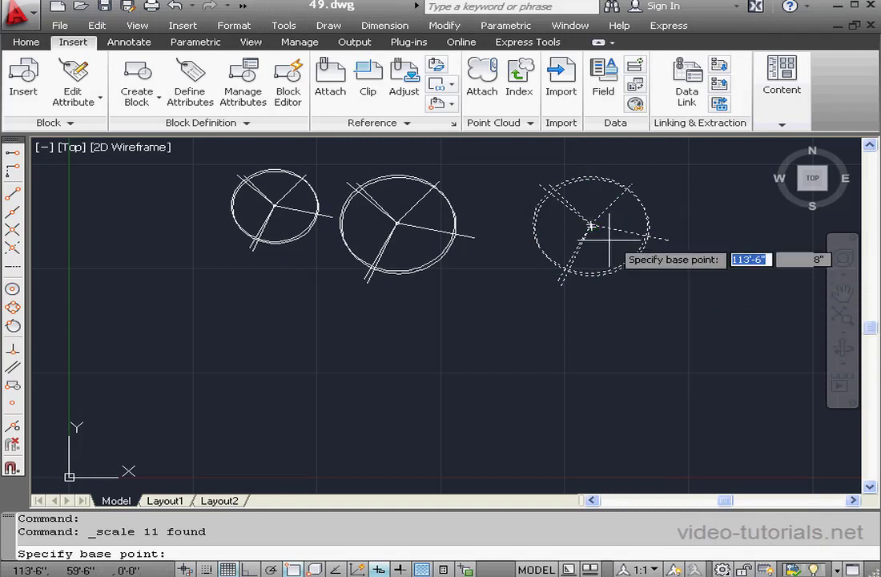
{"action": "left_click", "coordinate": [591, 225]}
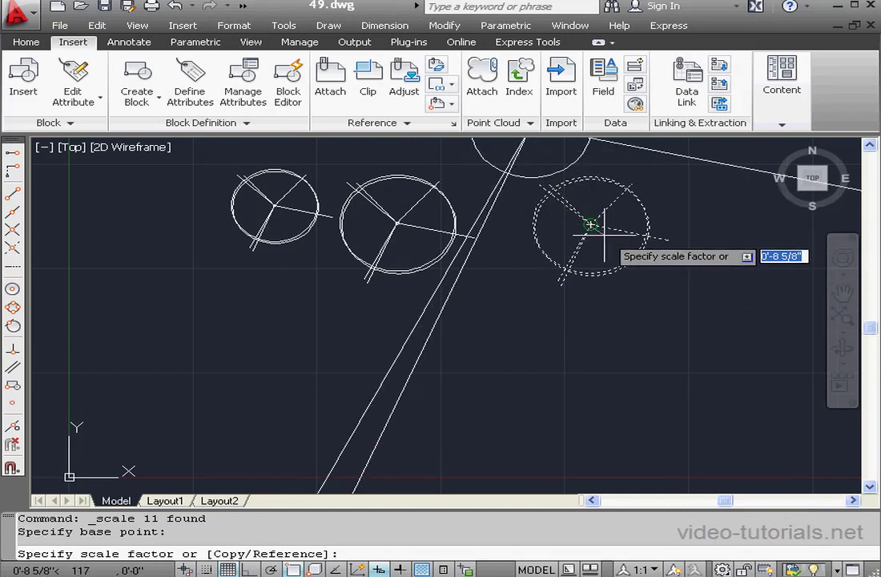
{"action": "type", "text": "1/12"}
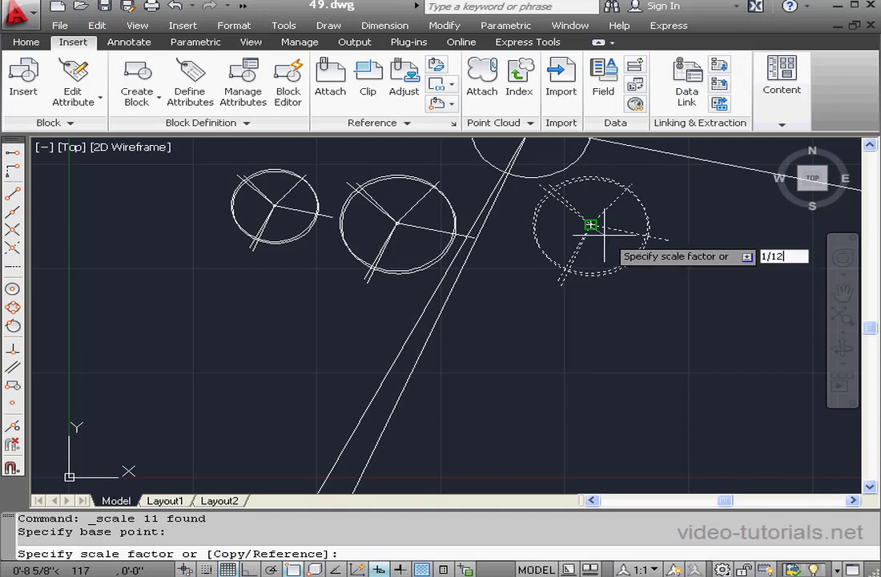
{"action": "key", "text": "Return"}
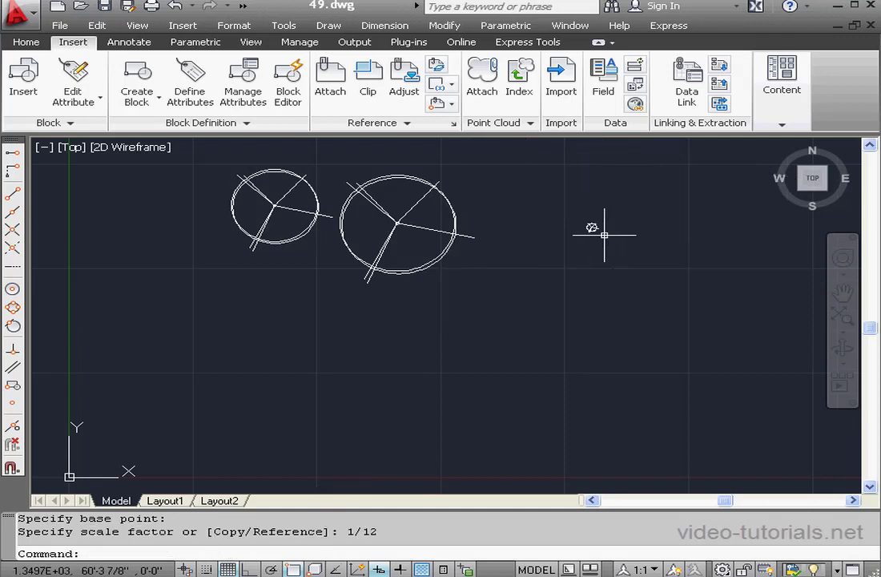
Examine the scaled-down tree symbol up close, check its circle using the grips, and clear the selection.
{"action": "scroll", "coordinate": [601, 232], "scroll_direction": "up", "scroll_amount": 7}
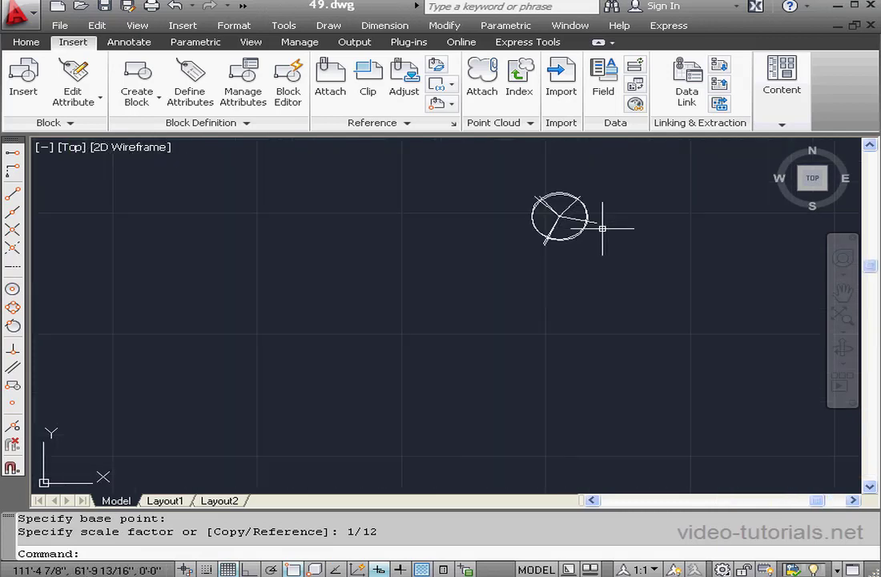
{"action": "scroll", "coordinate": [602, 228], "scroll_direction": "up", "scroll_amount": 3}
{"action": "middle_click_drag", "start_coordinate": [554, 213], "coordinate": [621, 304]}
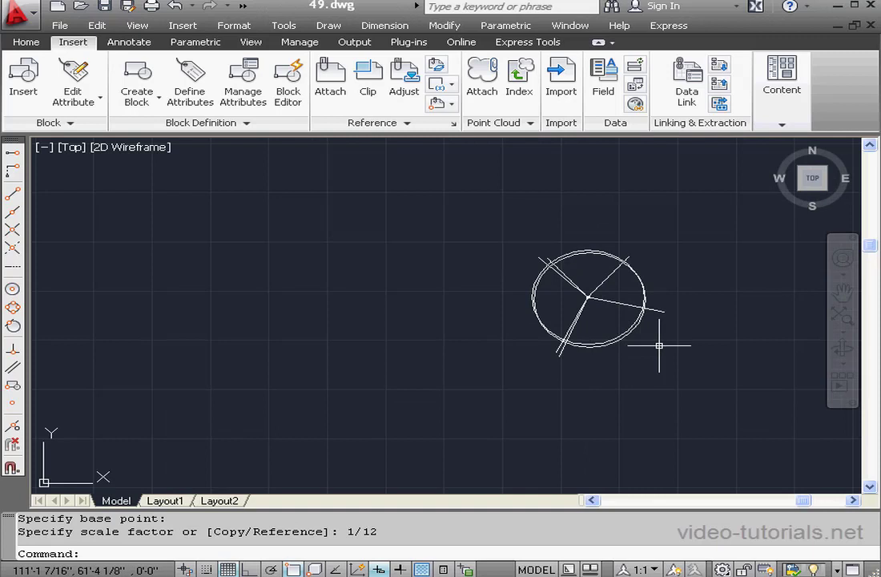
{"action": "left_click", "coordinate": [642, 302]}
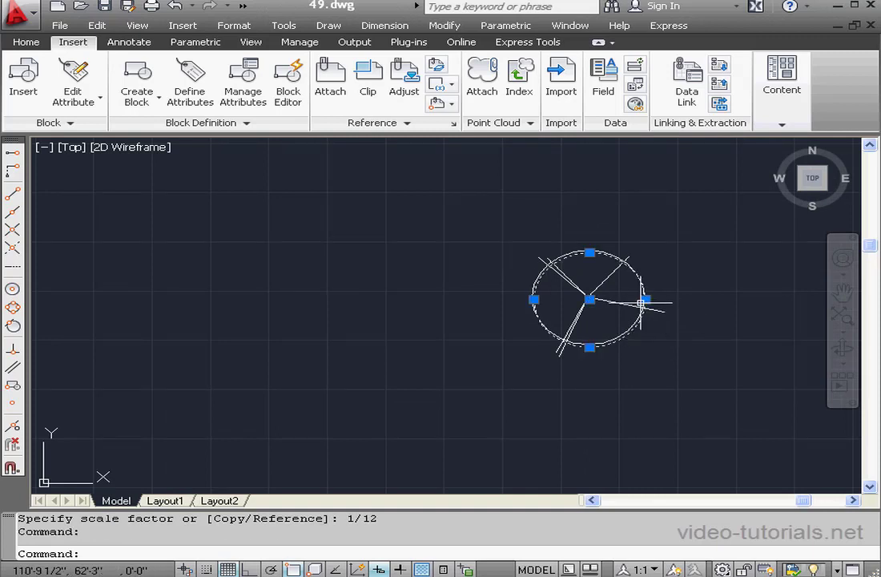
{"action": "right_click", "coordinate": [677, 267]}
{"action": "left_click", "coordinate": [765, 154]}
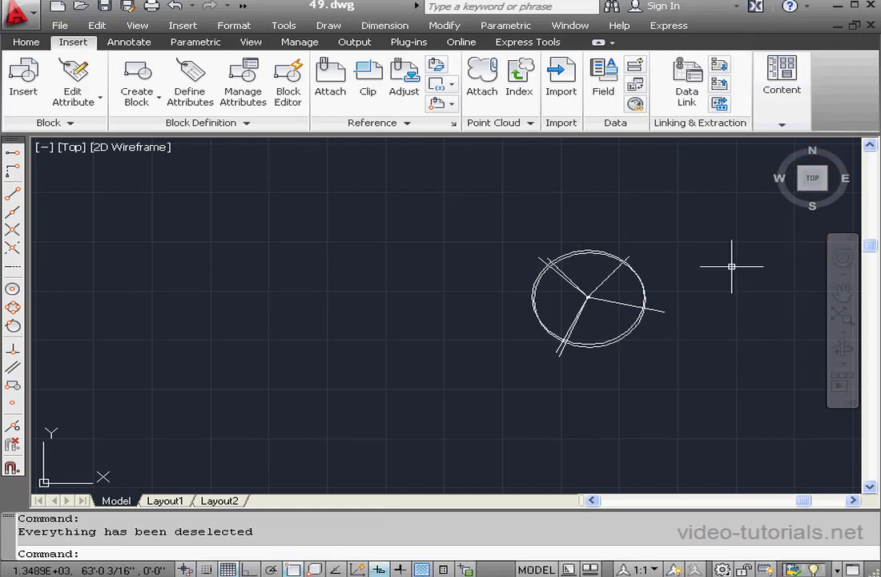
Start a block definition named Deciduous tree with its base point at the centre of the scaled-down tree symbol.
{"action": "left_click", "coordinate": [137, 87]}
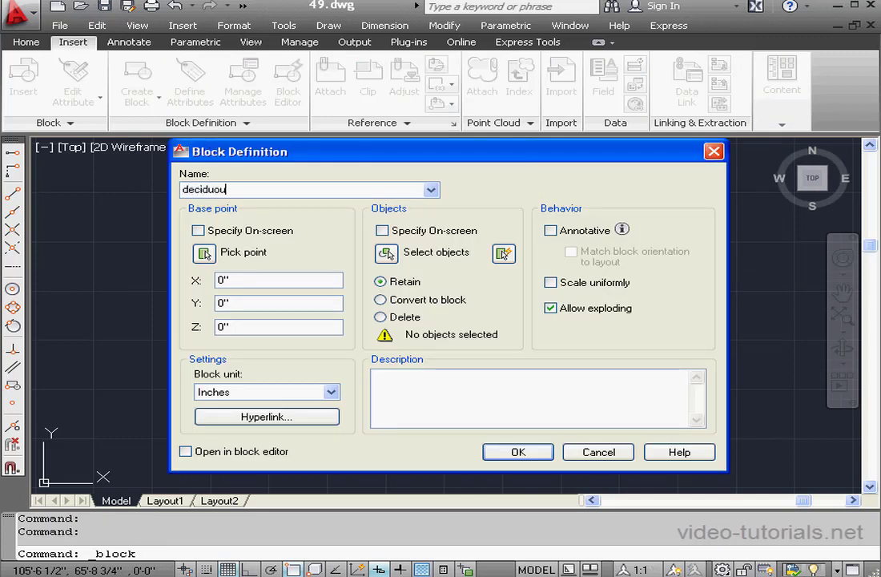
{"action": "type", "text": "deciduous tree"}
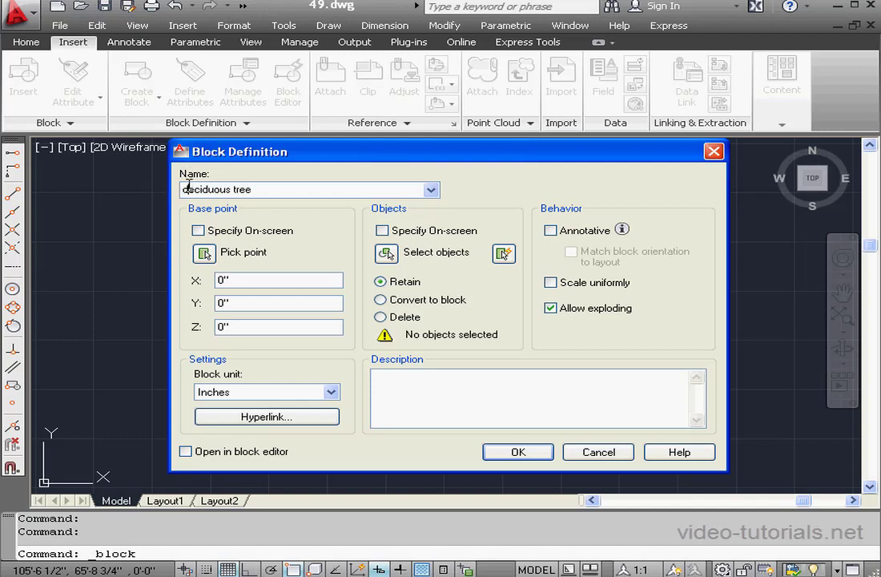
{"action": "left_click", "coordinate": [189, 189]}
{"action": "key", "text": "BackSpace"}
{"action": "type", "text": "D"}
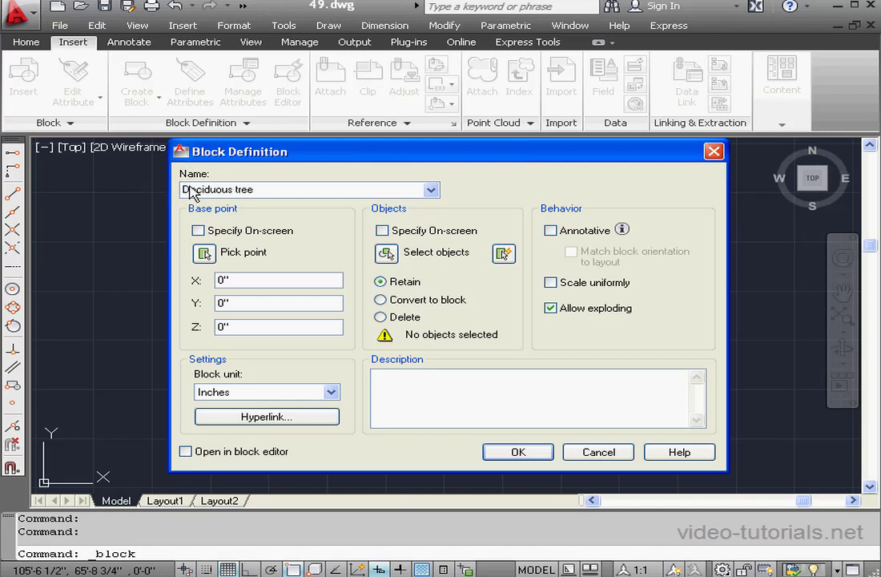
{"action": "left_click", "coordinate": [205, 253]}
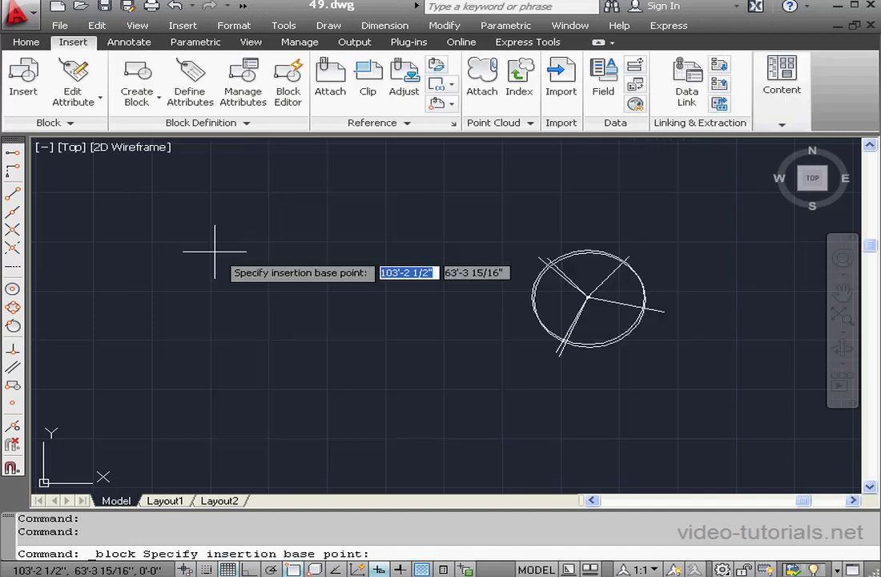
{"action": "left_click", "coordinate": [589, 297]}
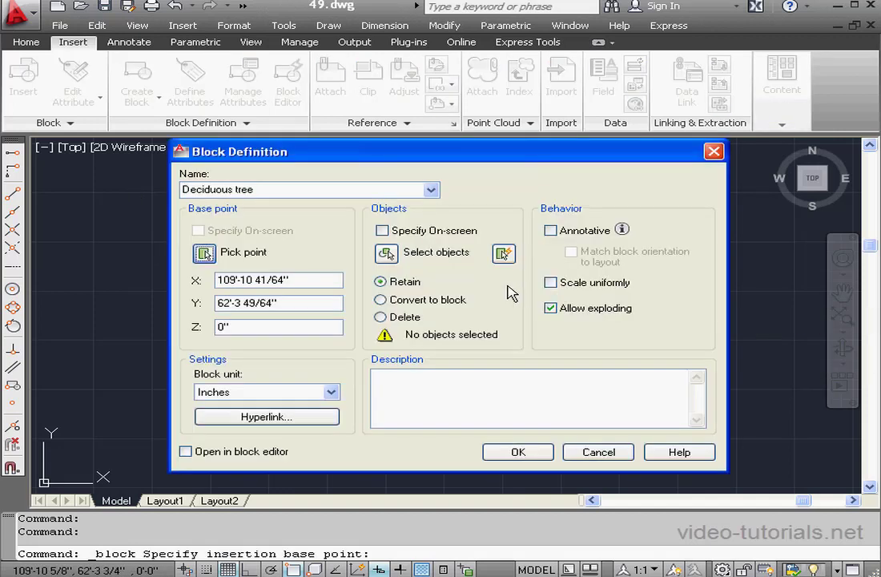
Select all objects of the scaled-down tree symbol for the Deciduous tree block.
{"action": "left_click", "coordinate": [387, 253]}
{"action": "left_click", "coordinate": [489, 226]}
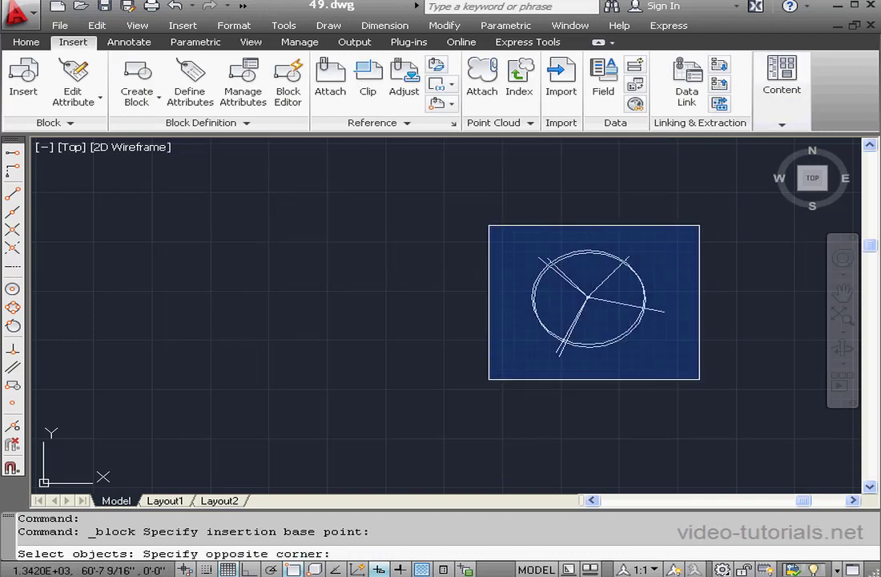
{"action": "left_click", "coordinate": [700, 379]}
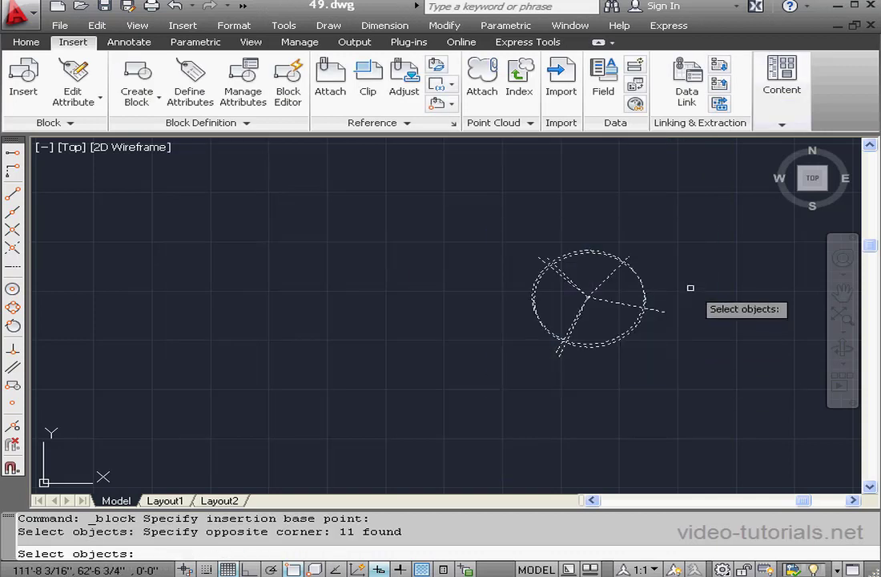
{"action": "key", "text": "Return"}
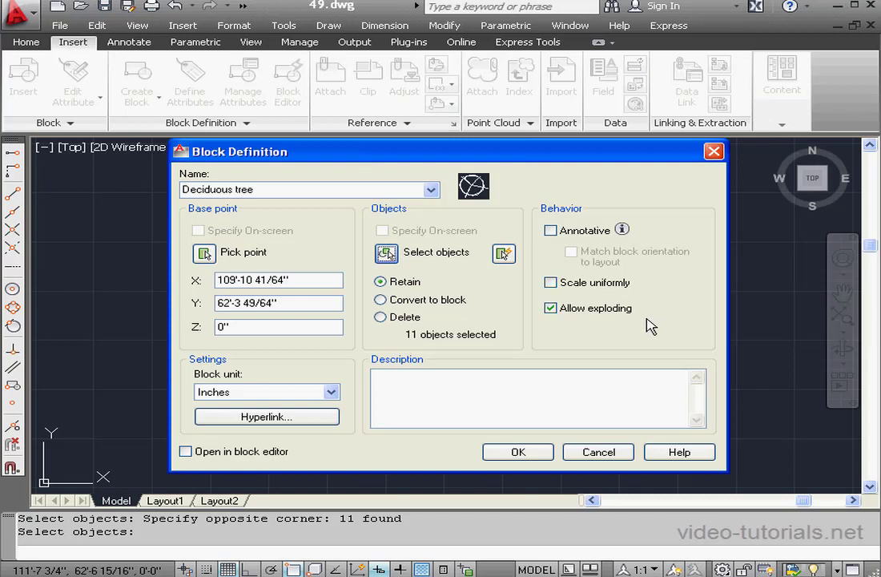
Create the block with its source objects deleted, uniform scaling enforced and exploding disallowed.
{"action": "left_click", "coordinate": [381, 317]}
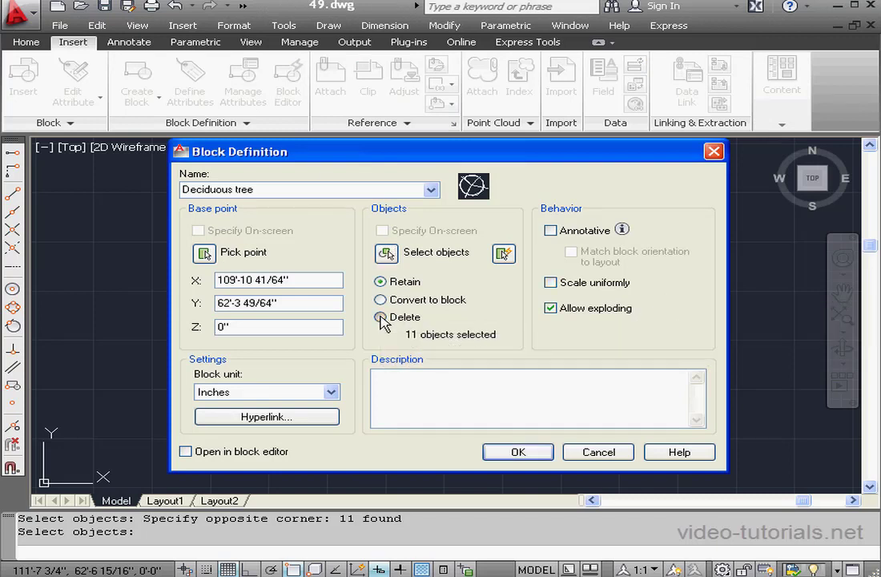
{"action": "left_click", "coordinate": [551, 308]}
{"action": "left_click", "coordinate": [551, 282]}
{"action": "left_click", "coordinate": [526, 452]}
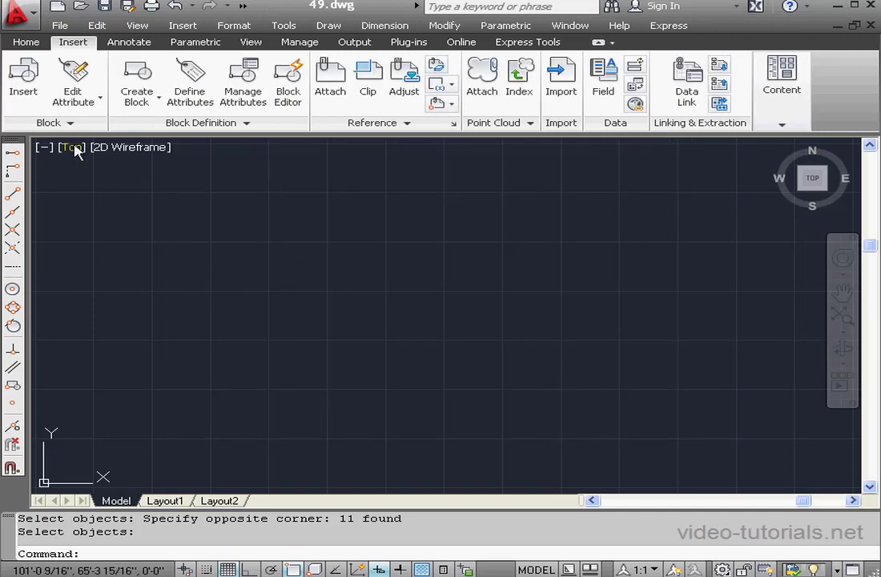
Insert the Deciduous tree block at a uniform scale of 10 and rotation 0, to the right of the Evergreen trees.
{"action": "left_click", "coordinate": [28, 78]}
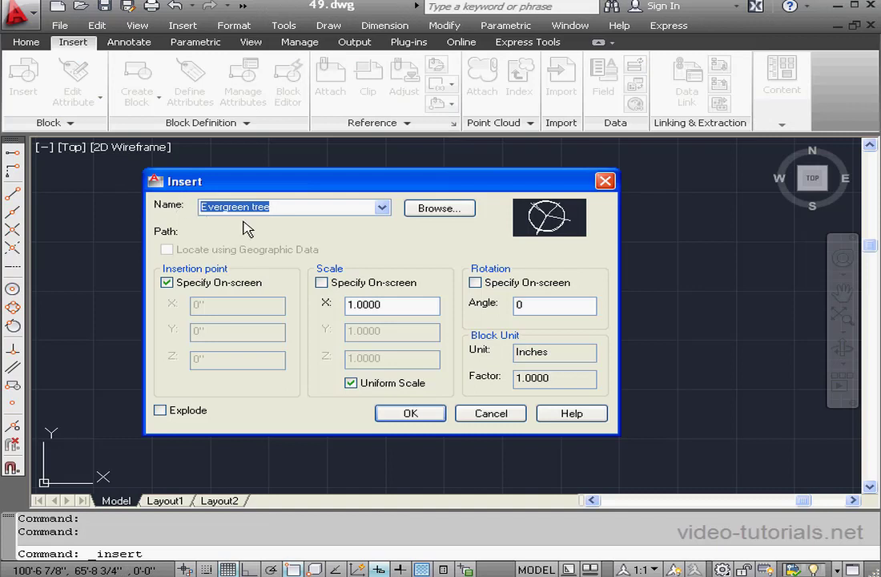
{"action": "left_click", "coordinate": [382, 208]}
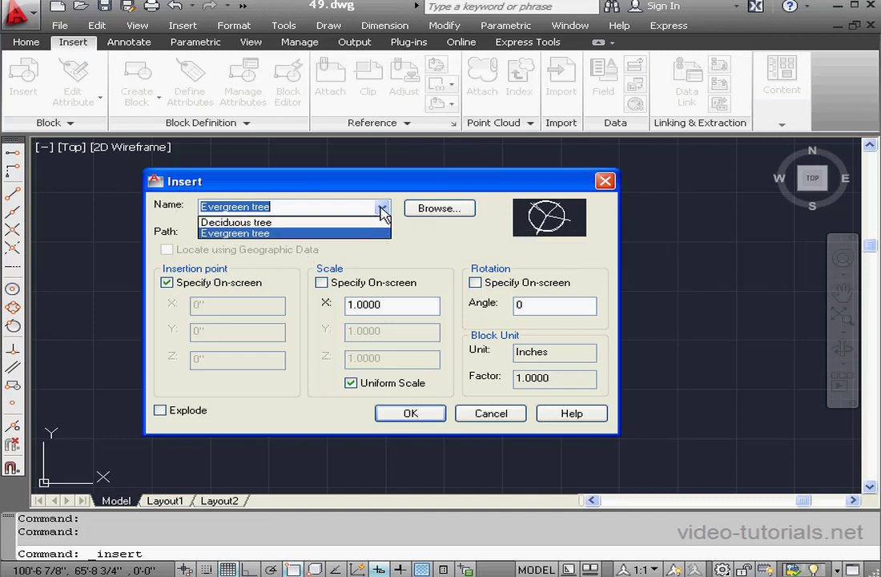
{"action": "left_click", "coordinate": [311, 228]}
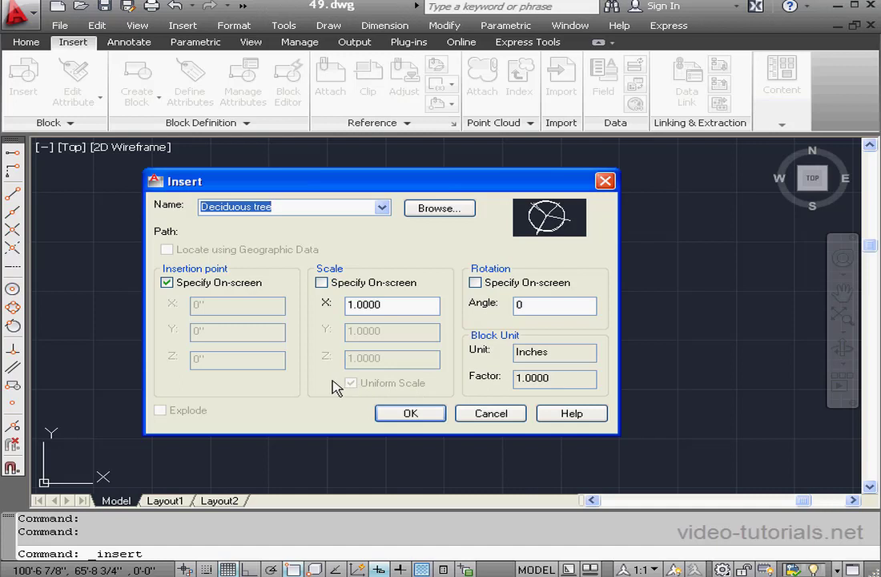
{"action": "left_click_drag", "start_coordinate": [394, 304], "coordinate": [338, 309]}
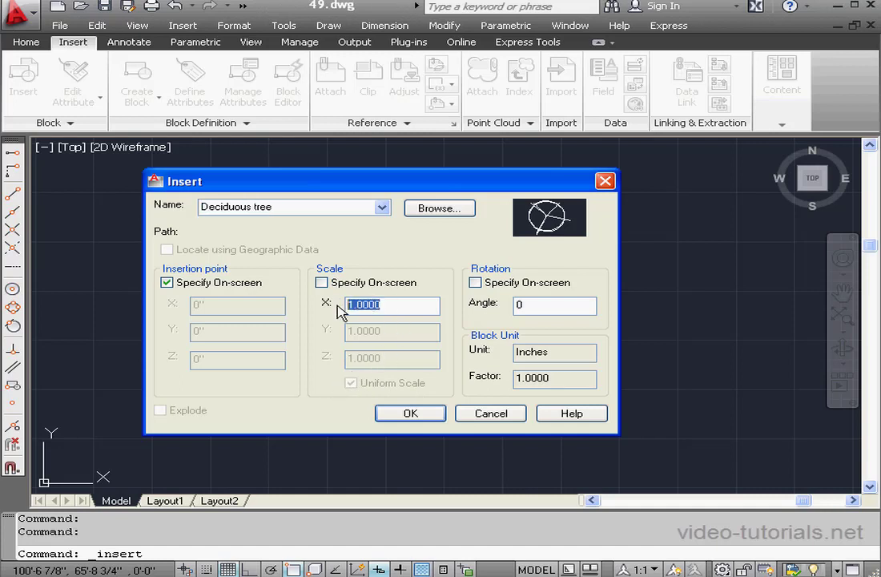
{"action": "type", "text": "10"}
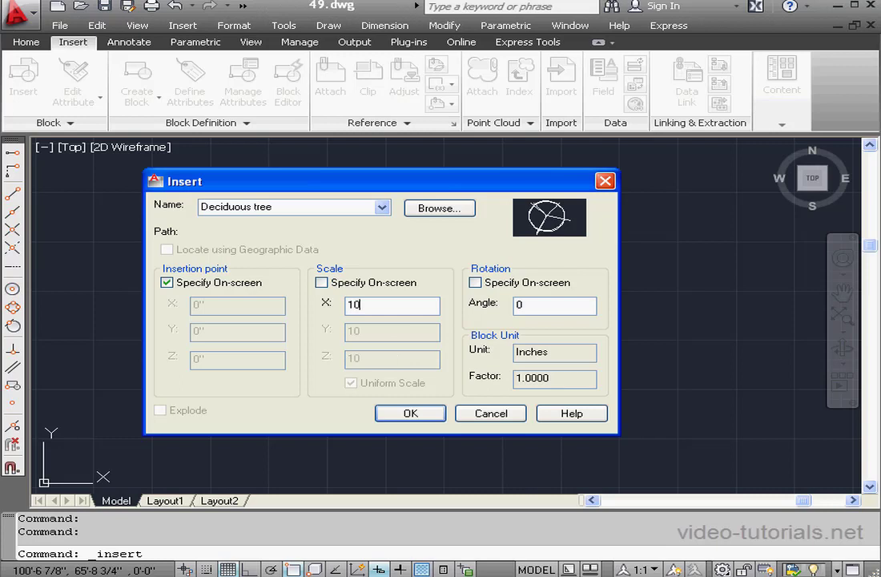
{"action": "left_click", "coordinate": [423, 415]}
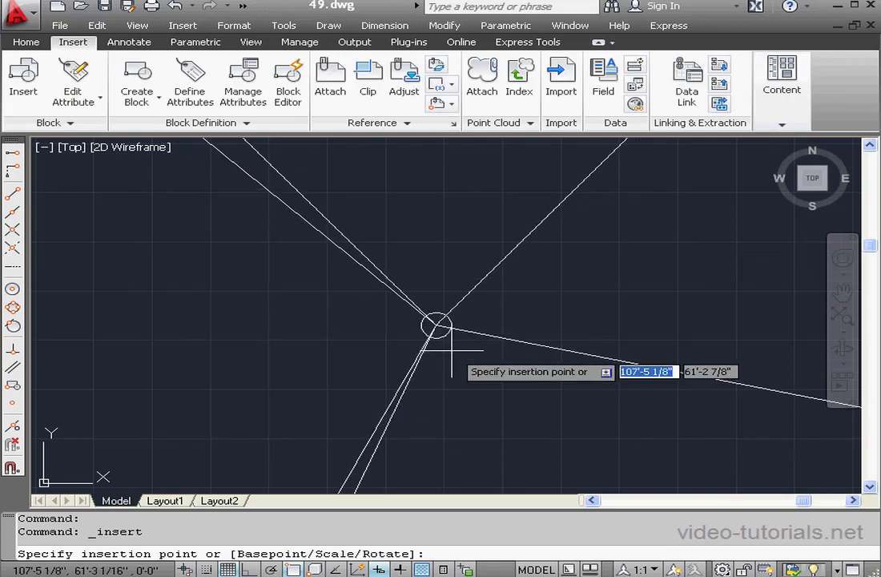
{"action": "left_click", "coordinate": [420, 323]}
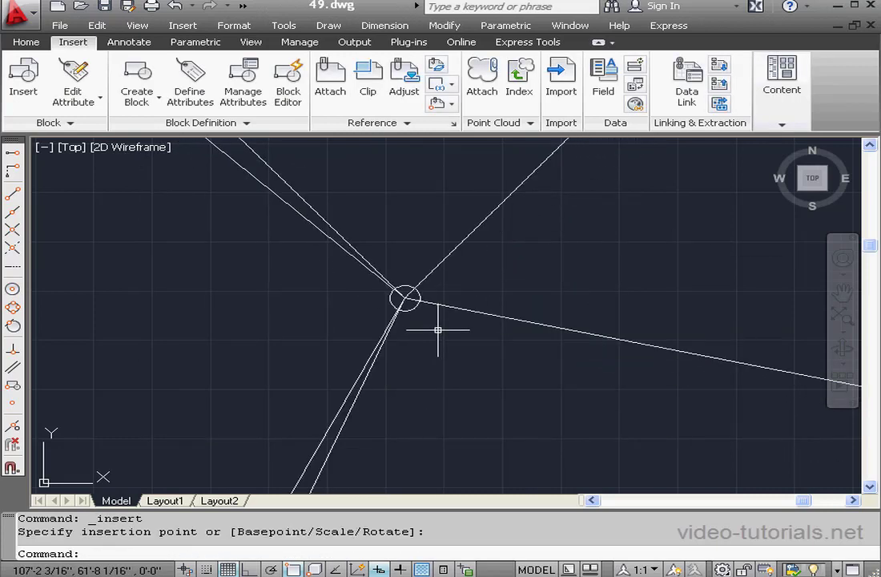
{"action": "scroll", "coordinate": [438, 329], "scroll_direction": "down", "scroll_amount": 8}
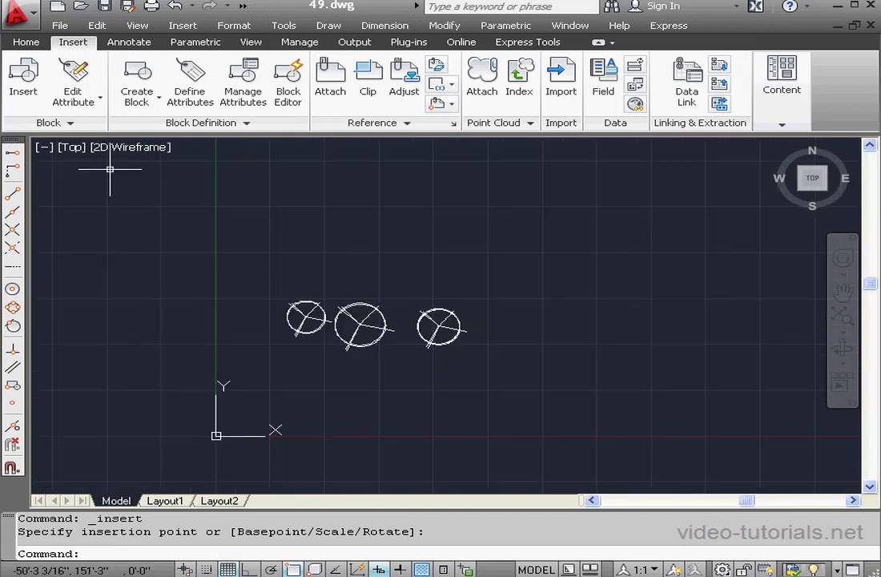
Insert another Deciduous tree with its scale specified on-screen as 8, and move it above the largest tree.
{"action": "left_click", "coordinate": [24, 80]}
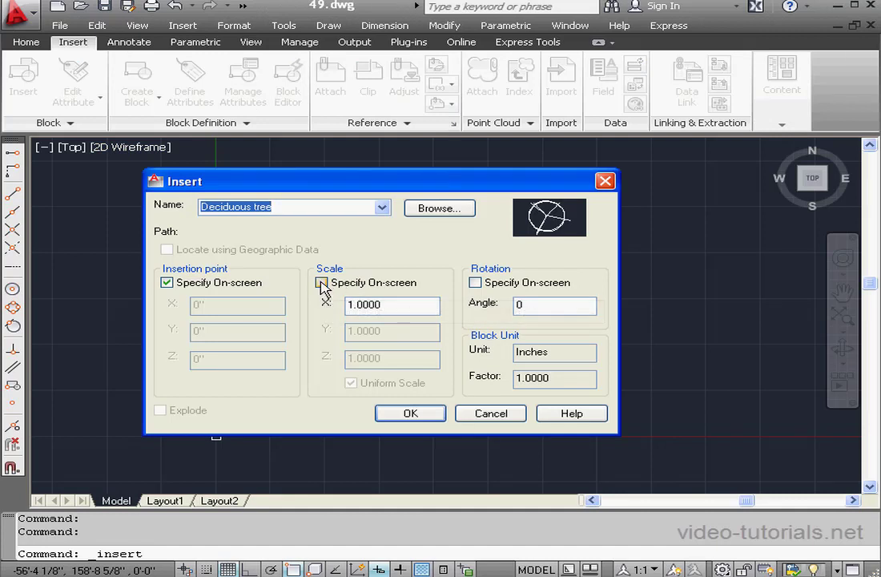
{"action": "left_click", "coordinate": [321, 283]}
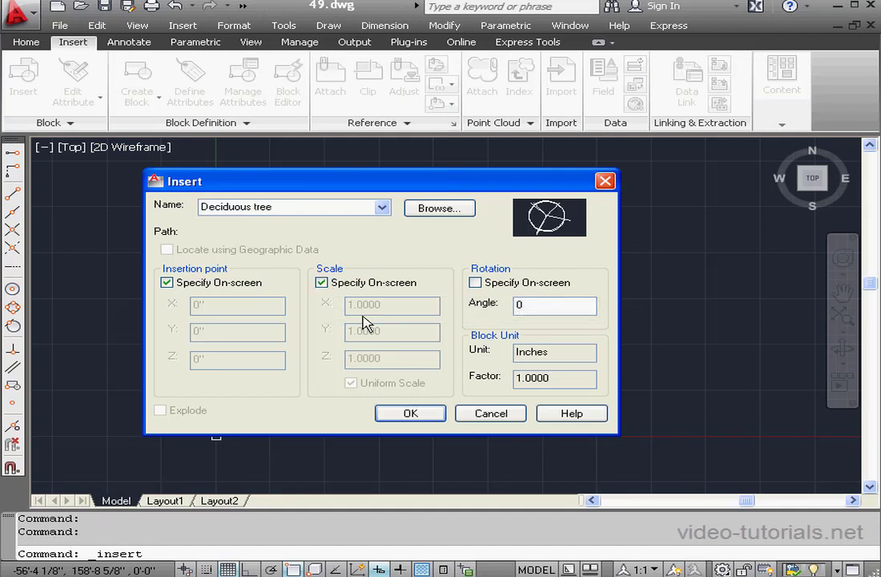
{"action": "left_click", "coordinate": [411, 414]}
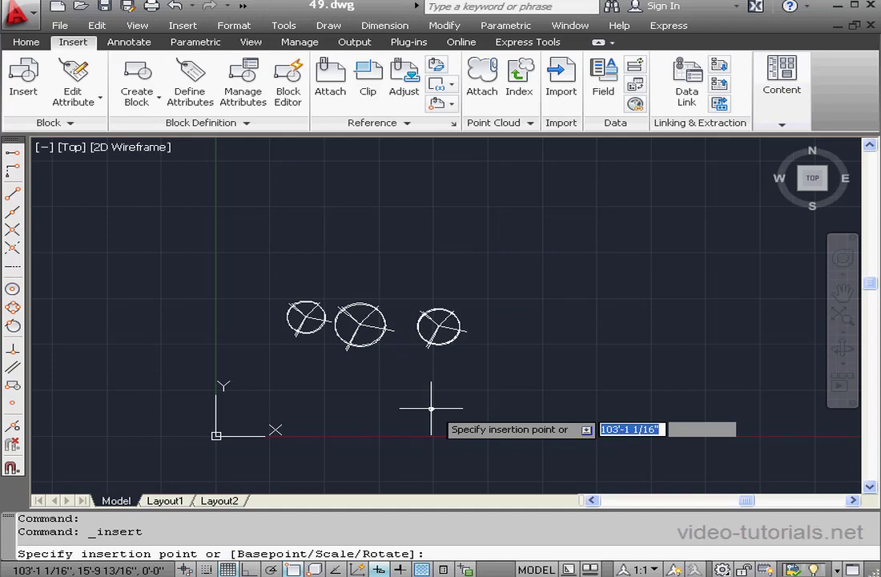
{"action": "left_click", "coordinate": [476, 255]}
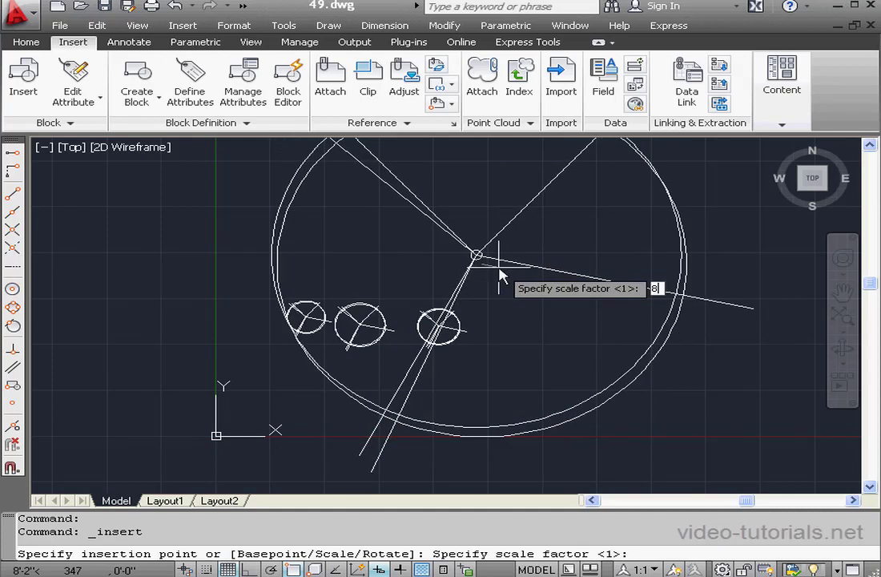
{"action": "type", "text": "8"}
{"action": "key", "text": "Return"}
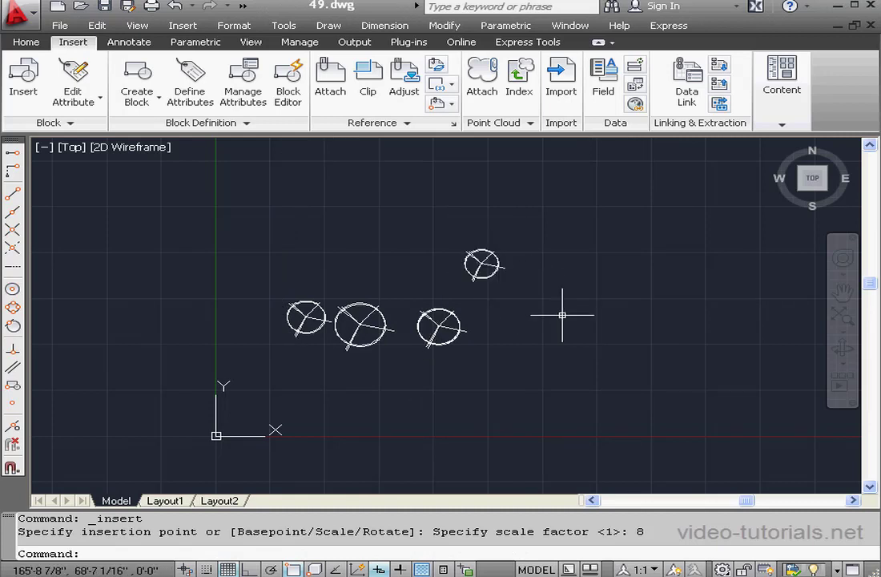
{"action": "left_click", "coordinate": [484, 265]}
{"action": "left_click", "coordinate": [481, 263]}
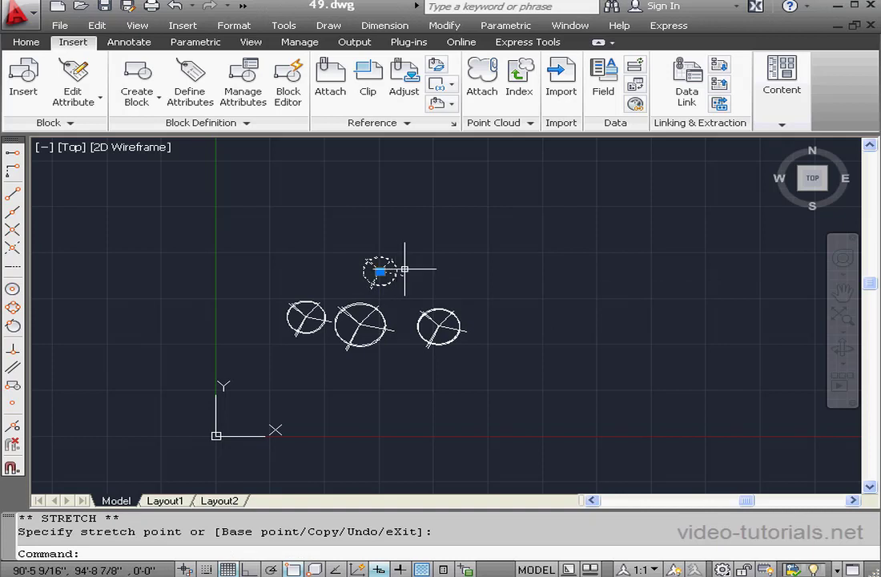
Copy the scale-8 Deciduous tree from its centre to four points above and to the left of the existing trees.
{"action": "right_click", "coordinate": [405, 269]}
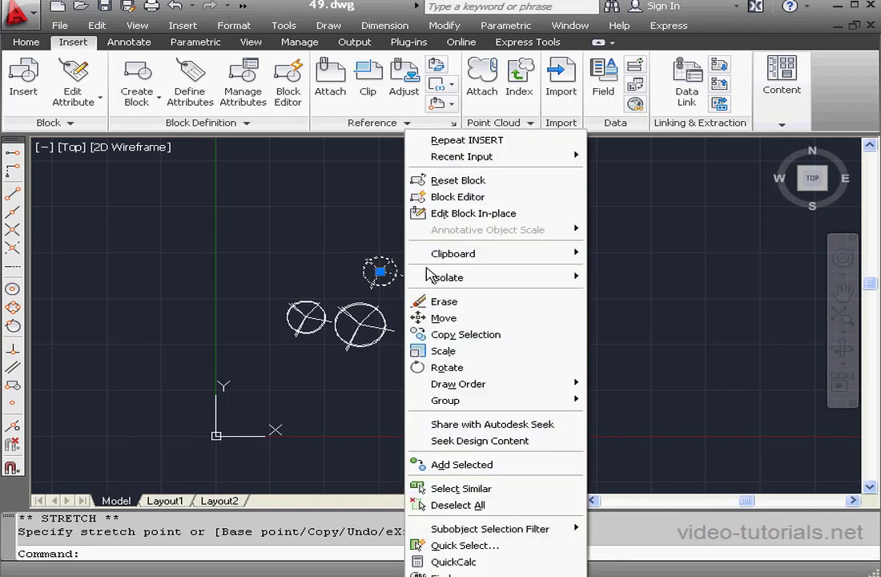
{"action": "left_click", "coordinate": [511, 334]}
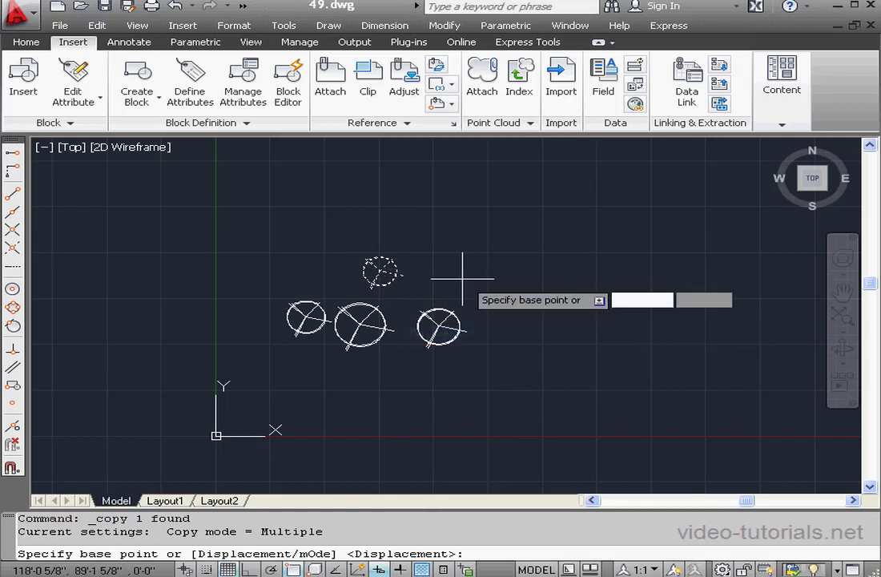
{"action": "left_click", "coordinate": [379, 271]}
{"action": "left_click", "coordinate": [434, 251]}
{"action": "left_click", "coordinate": [363, 230]}
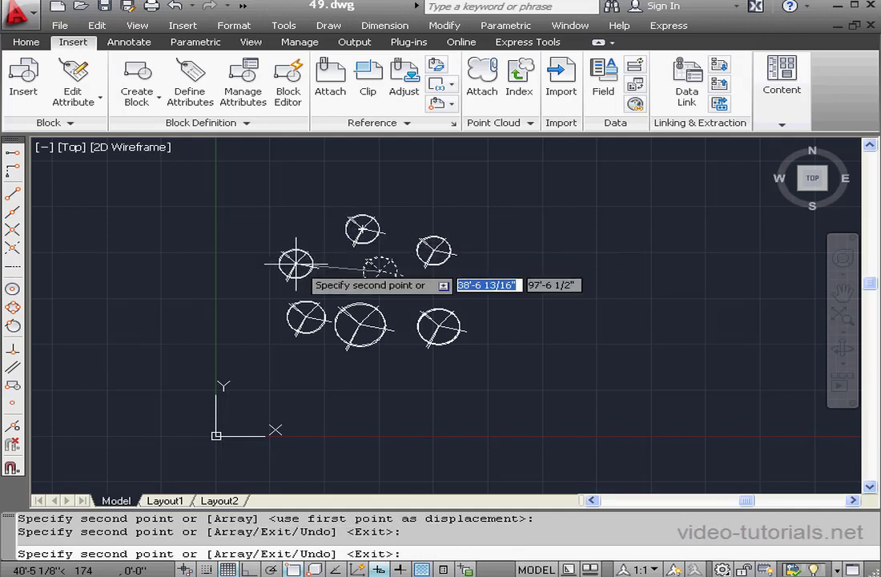
{"action": "left_click", "coordinate": [296, 264]}
{"action": "left_click", "coordinate": [255, 323]}
{"action": "left_click", "coordinate": [292, 368]}
{"action": "right_click", "coordinate": [293, 370]}
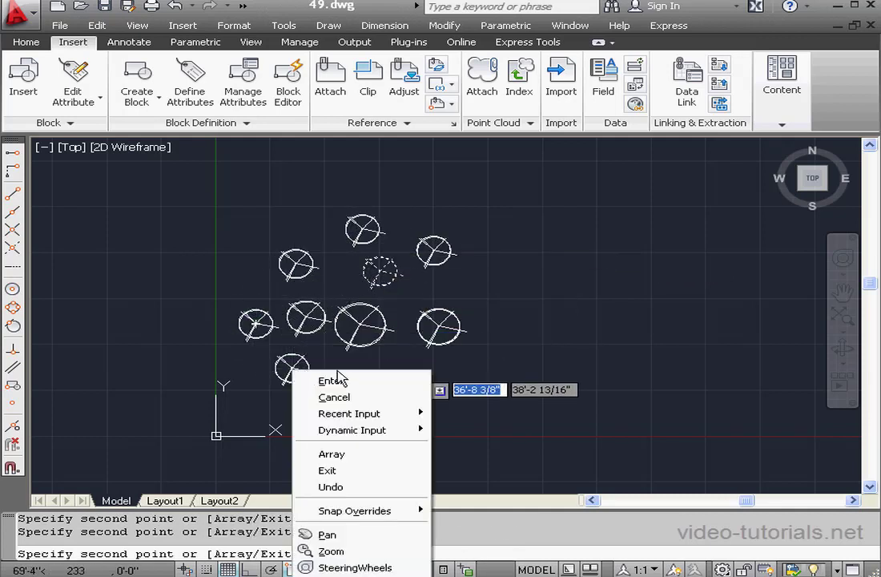
{"action": "left_click", "coordinate": [378, 381]}
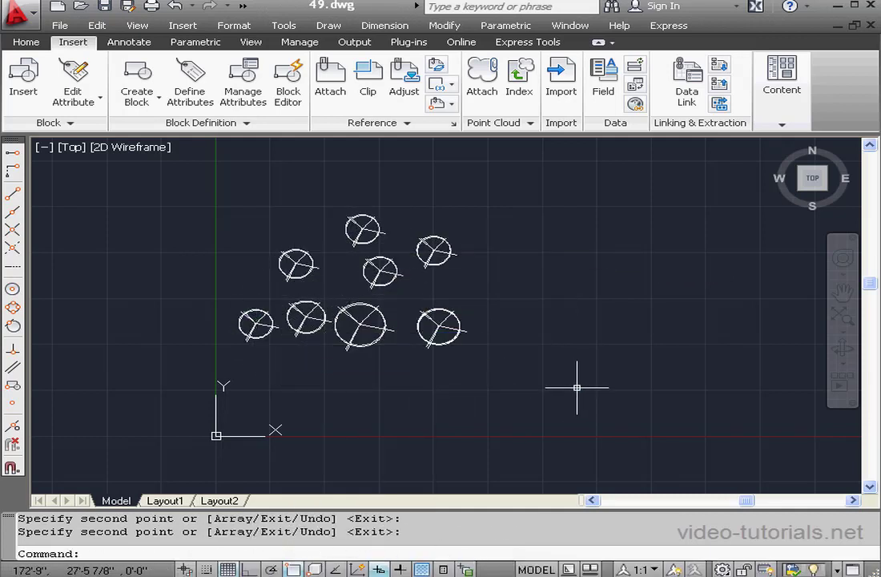